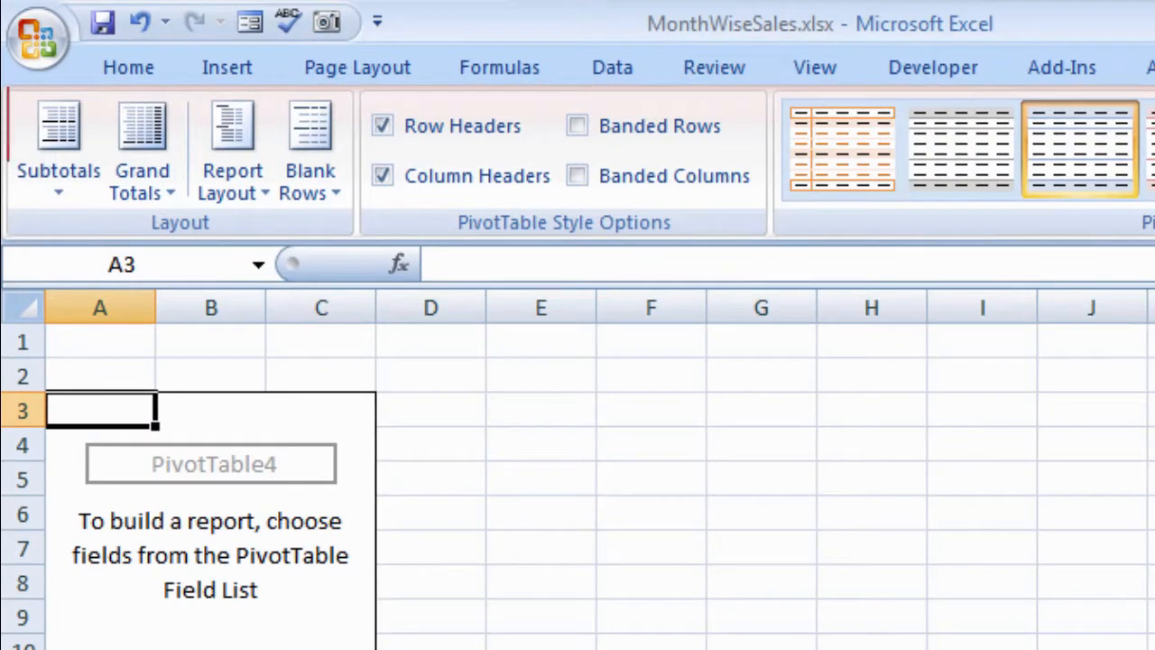
Add Customer and Month as row labels and Sales Amount as the summed values of the empty PivotTable.
click(59, 140)
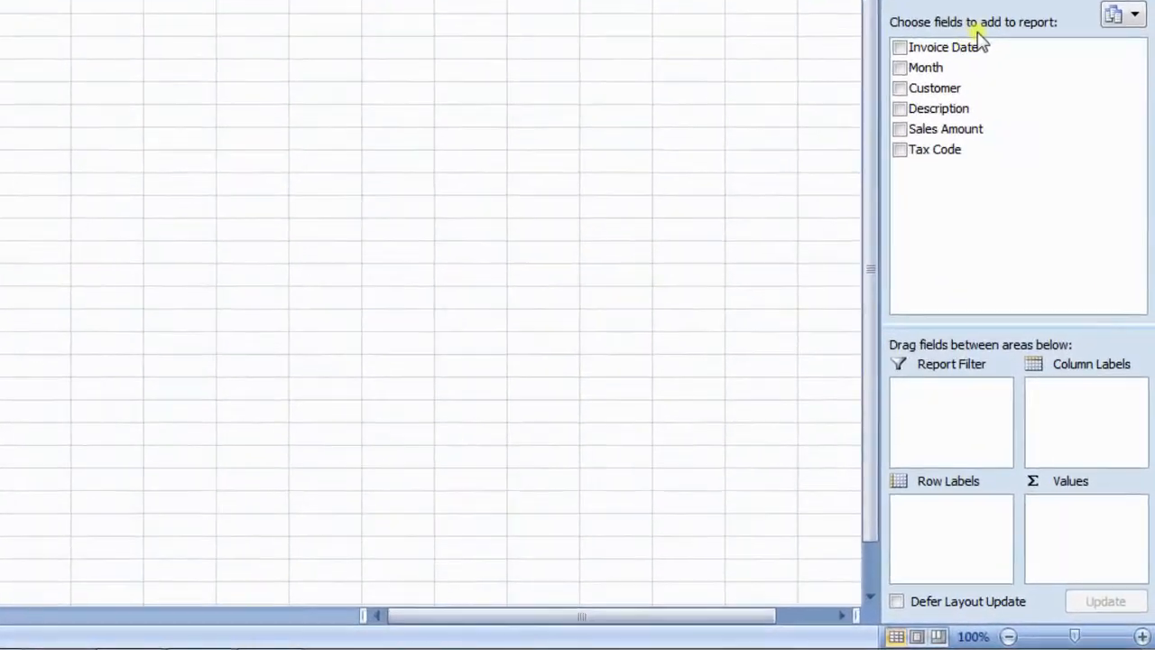
drag(992, 81, 970, 501)
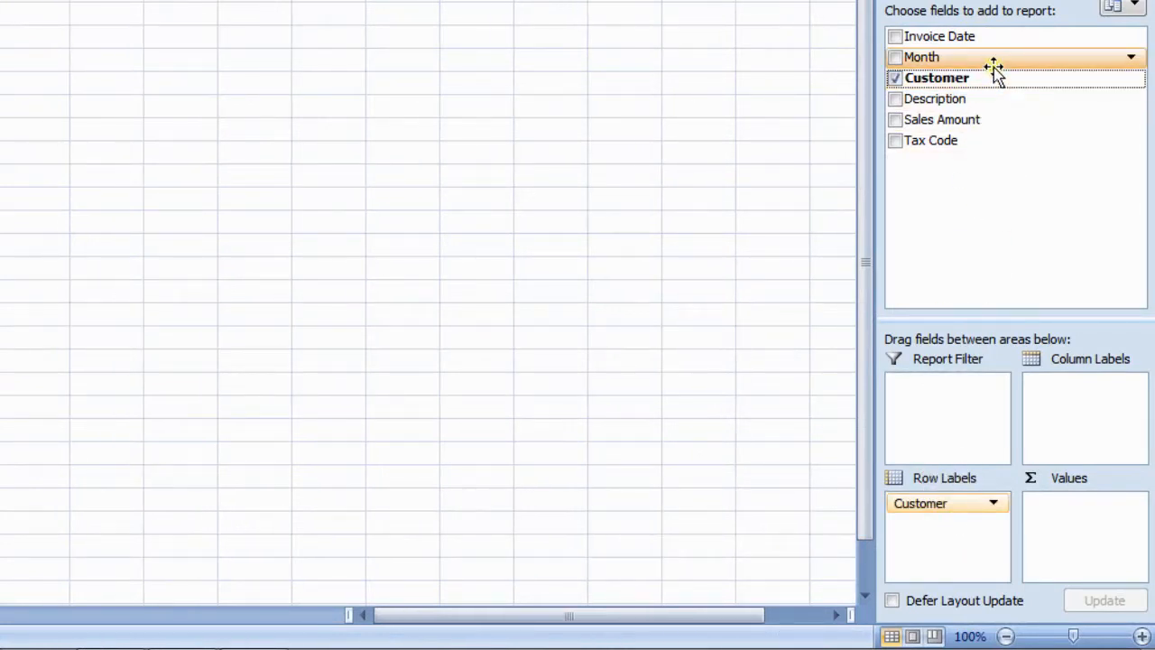
drag(991, 57, 947, 541)
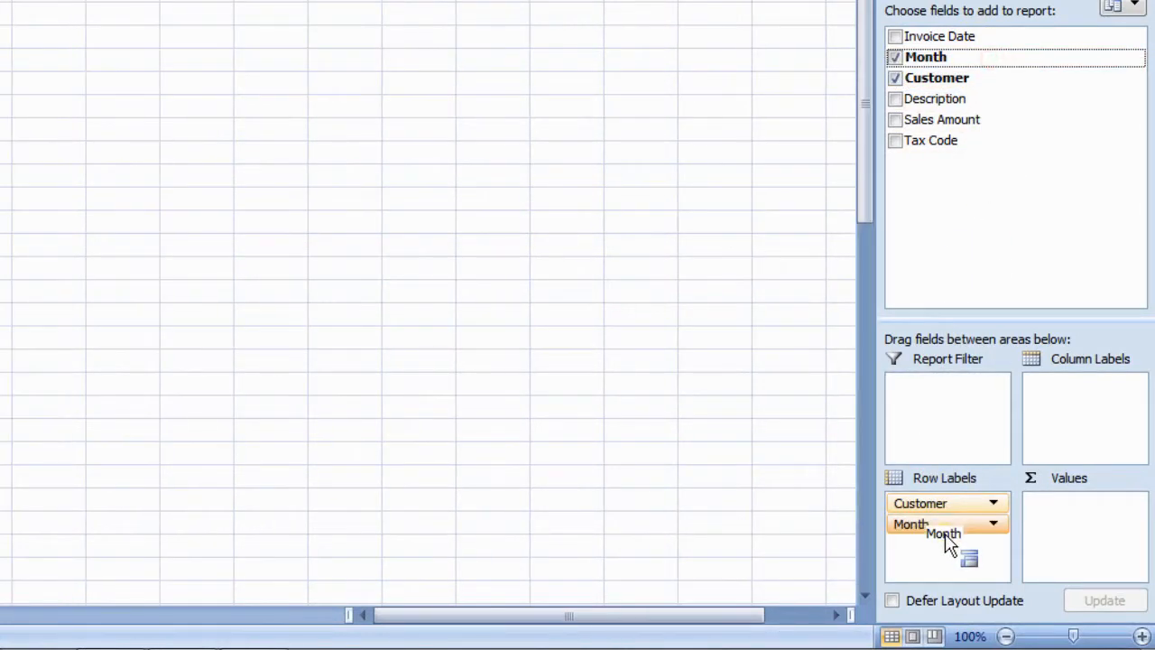
drag(1033, 127, 1099, 534)
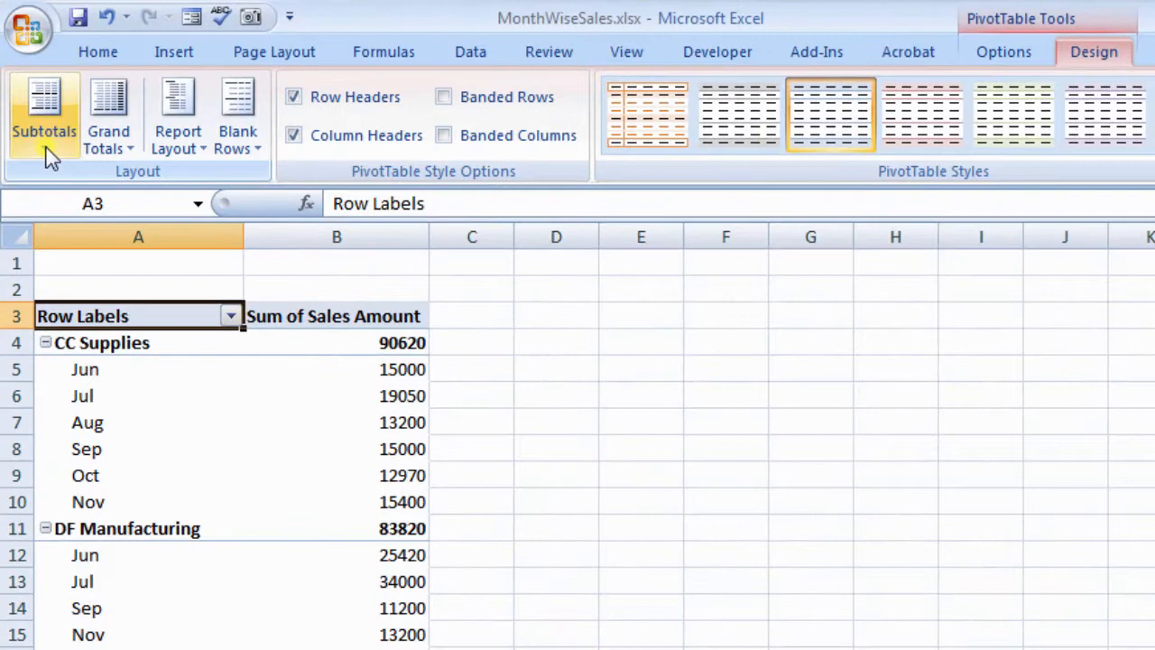
Hide the PivotTable's customer subtotals, and show all subtotals again at the bottom of each group.
click(42, 138)
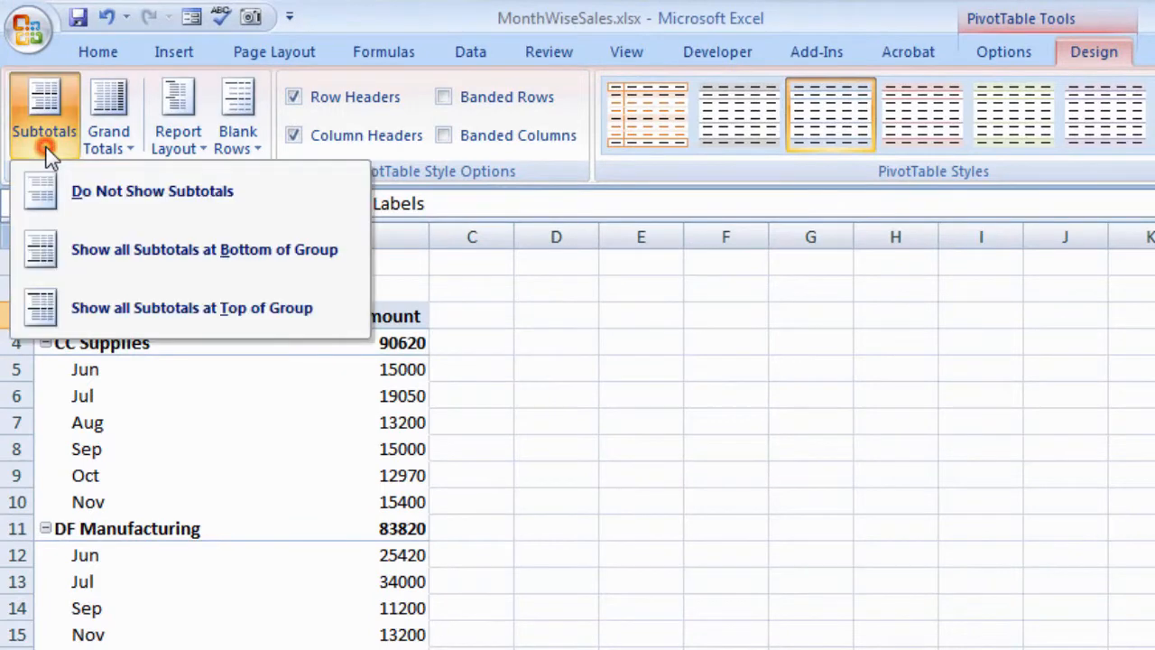
click(267, 190)
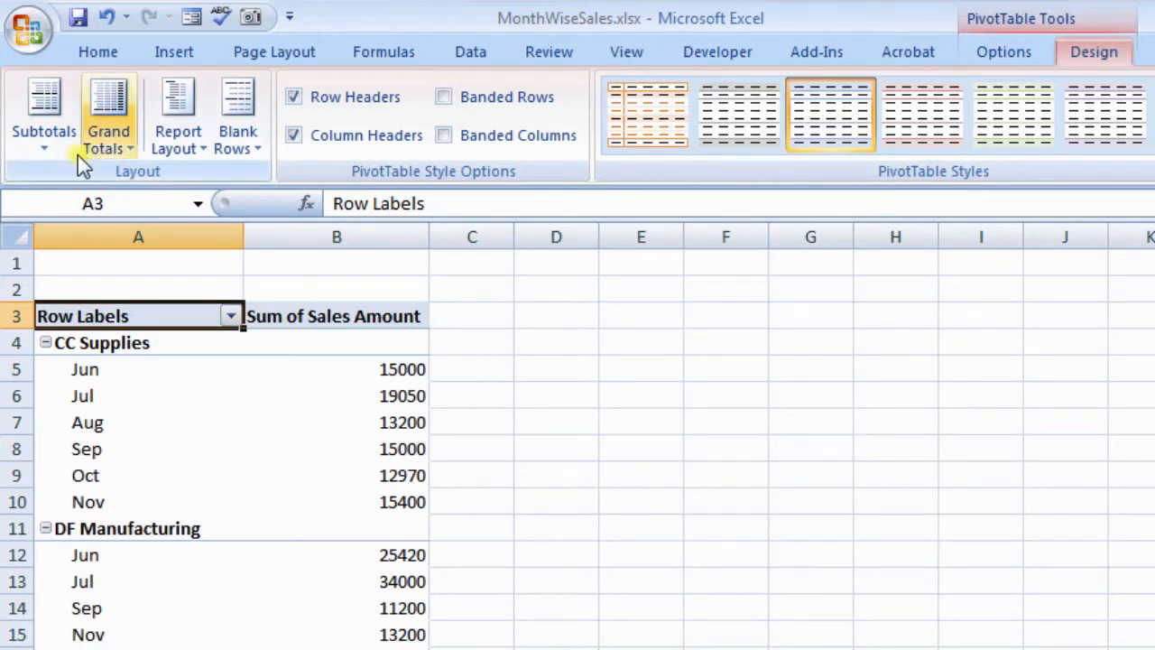
click(41, 135)
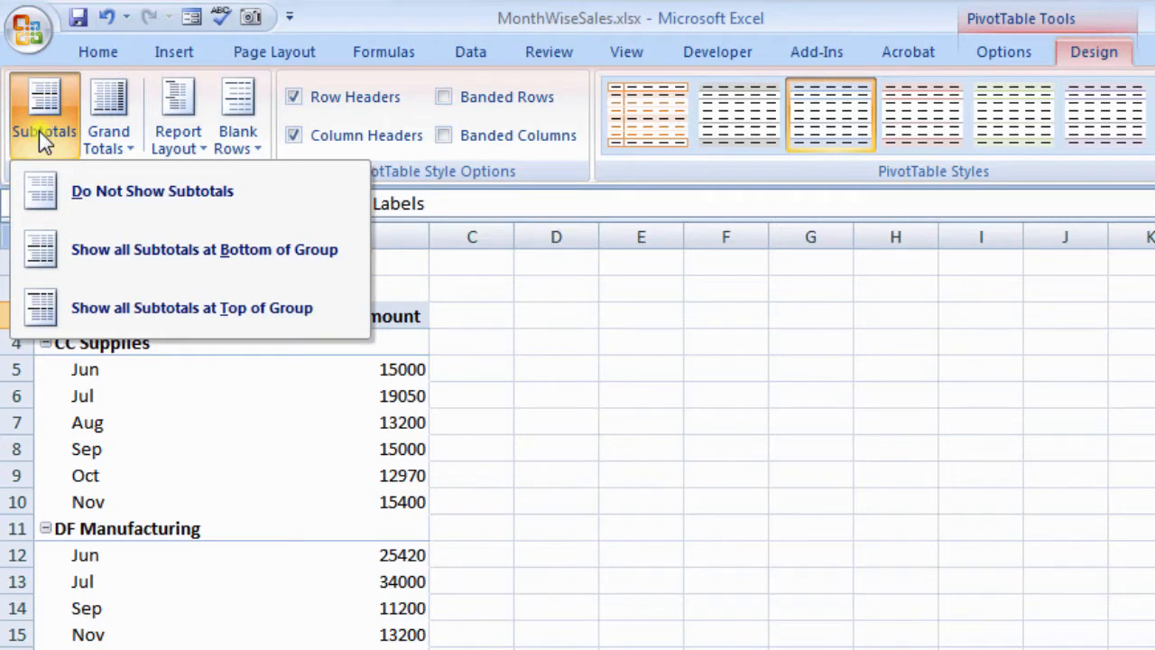
click(147, 252)
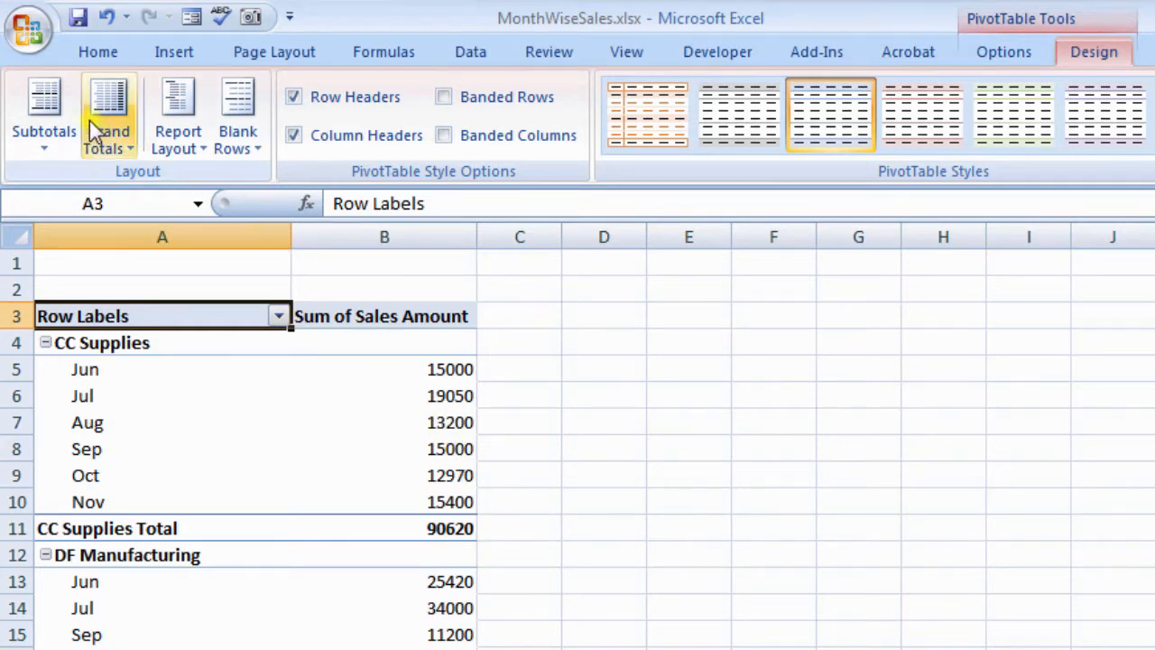
Show all PivotTable subtotals at the top of each group.
click(52, 112)
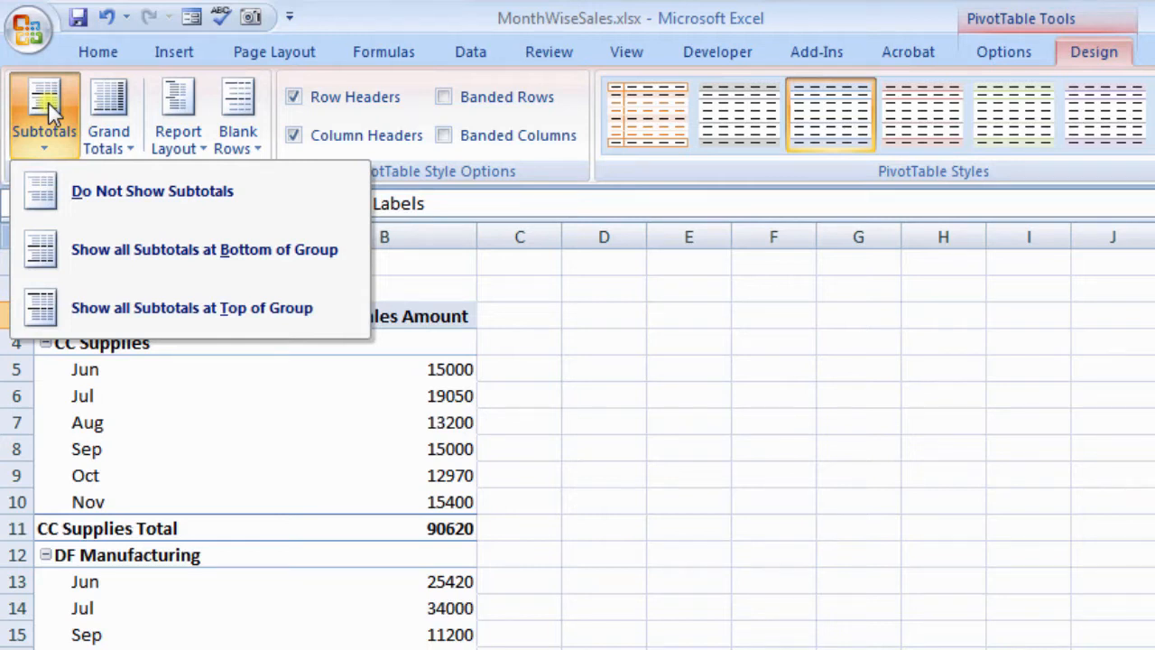
click(120, 311)
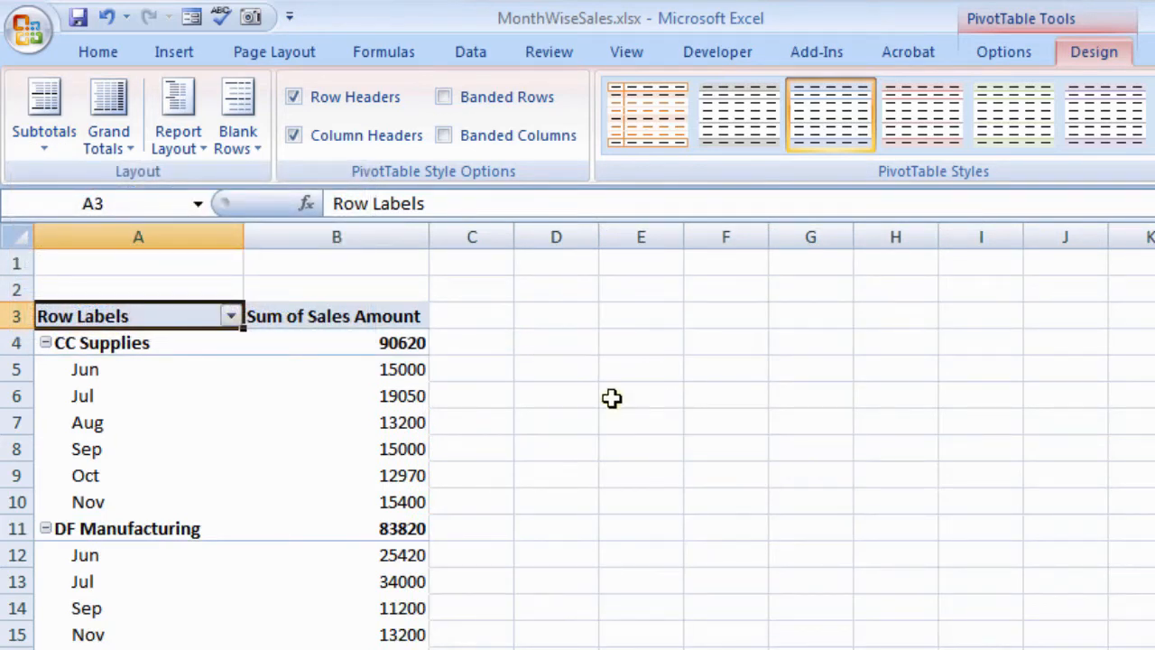
Move the Month field from the PivotTable's row labels to its column labels.
click(119, 97)
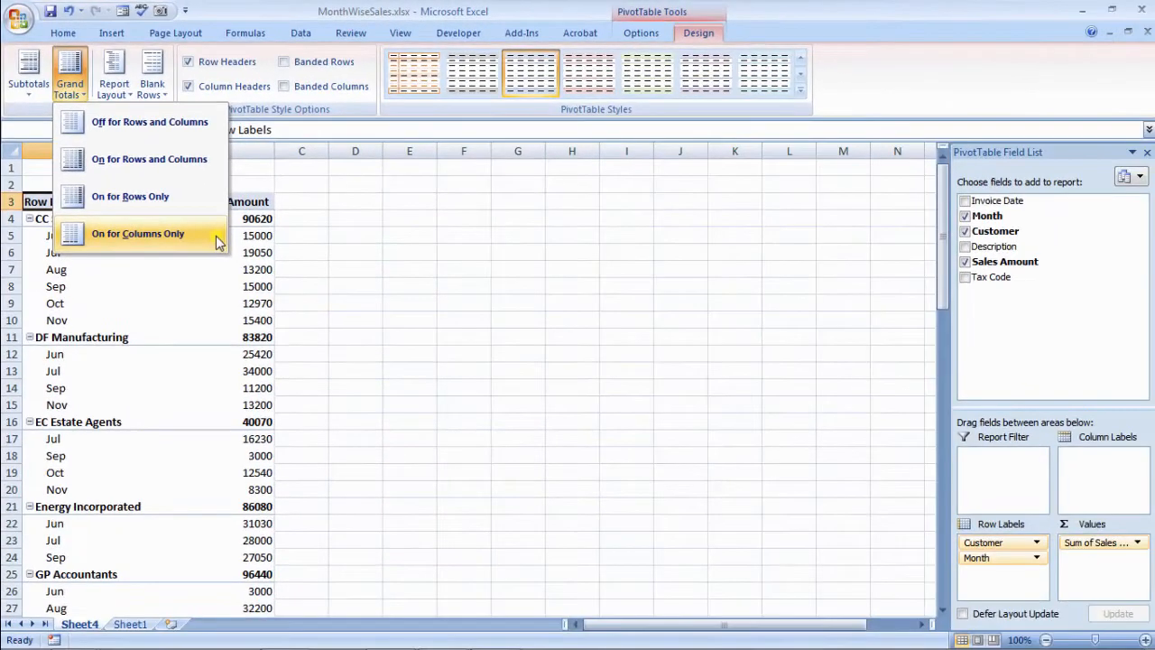
click(984, 559)
click(985, 560)
drag(984, 559, 1089, 467)
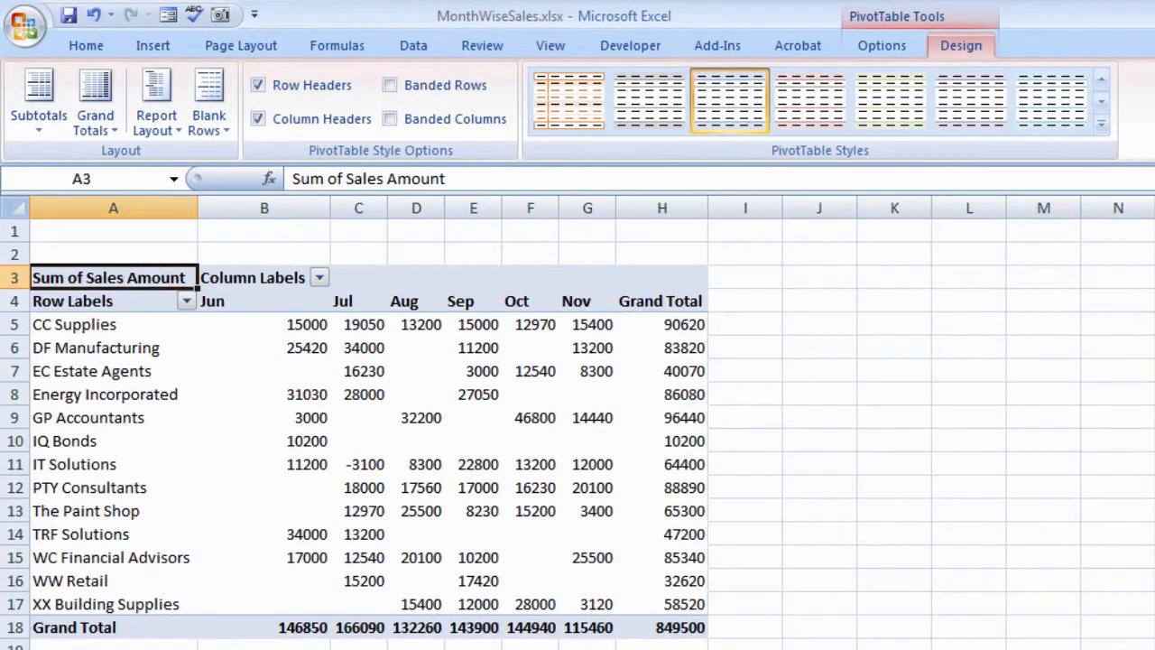
Switch the grand totals off for rows and columns, and turn them back on for both.
click(95, 94)
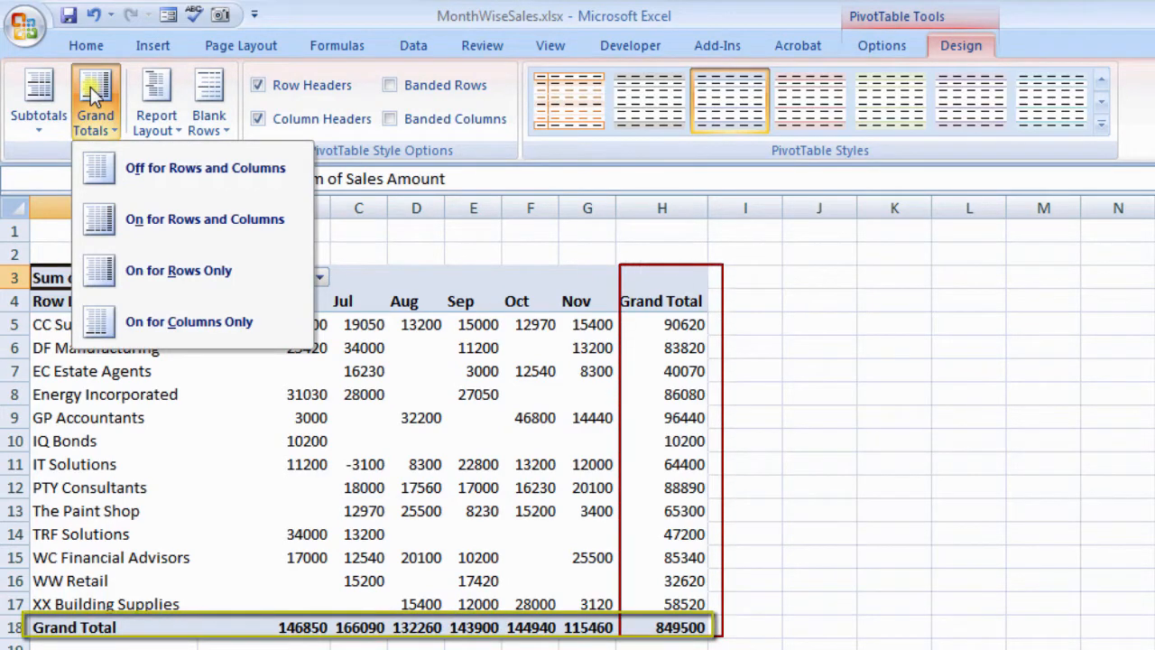
click(231, 170)
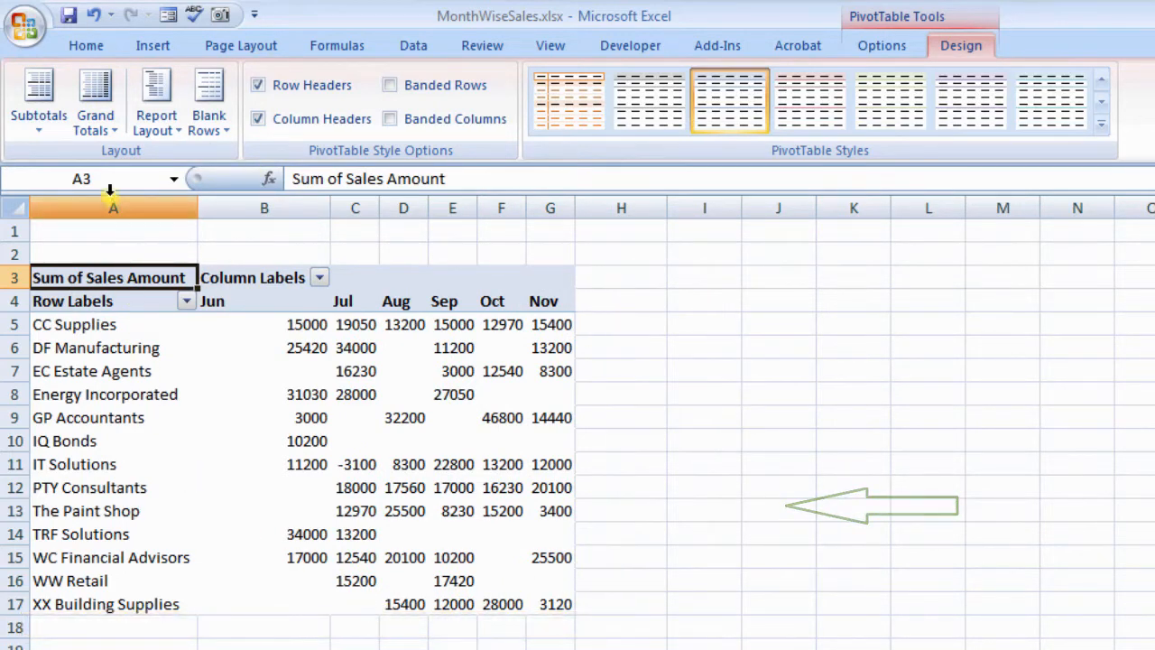
click(95, 99)
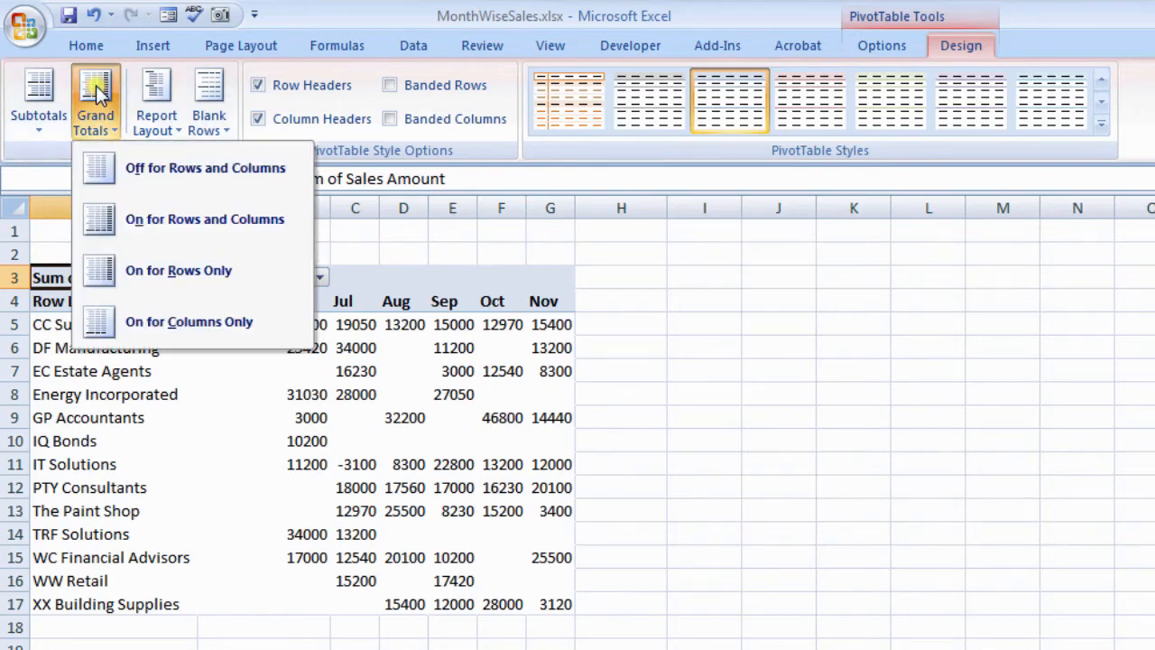
click(159, 223)
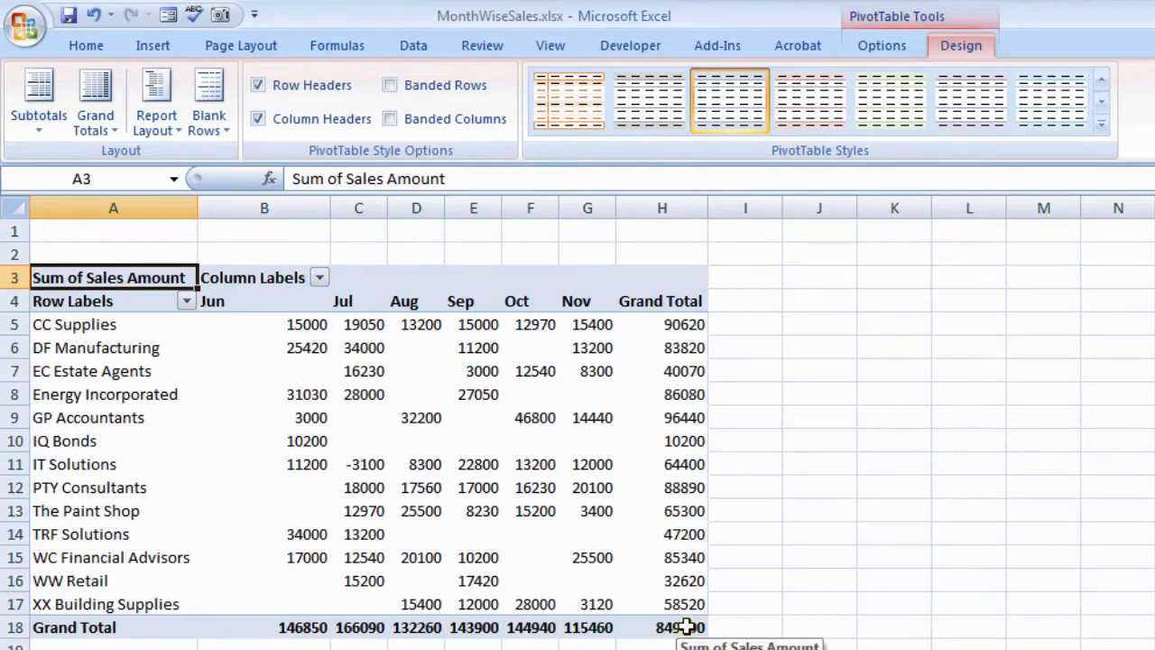
Show the grand totals for rows only, and change them to columns only.
click(106, 93)
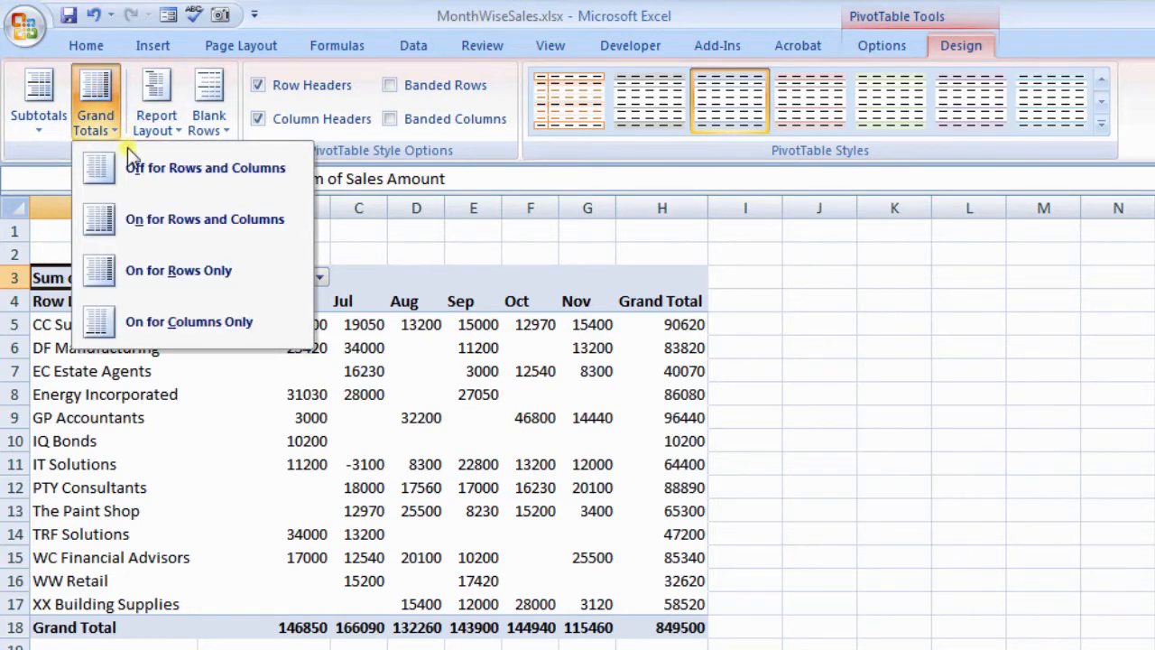
click(156, 282)
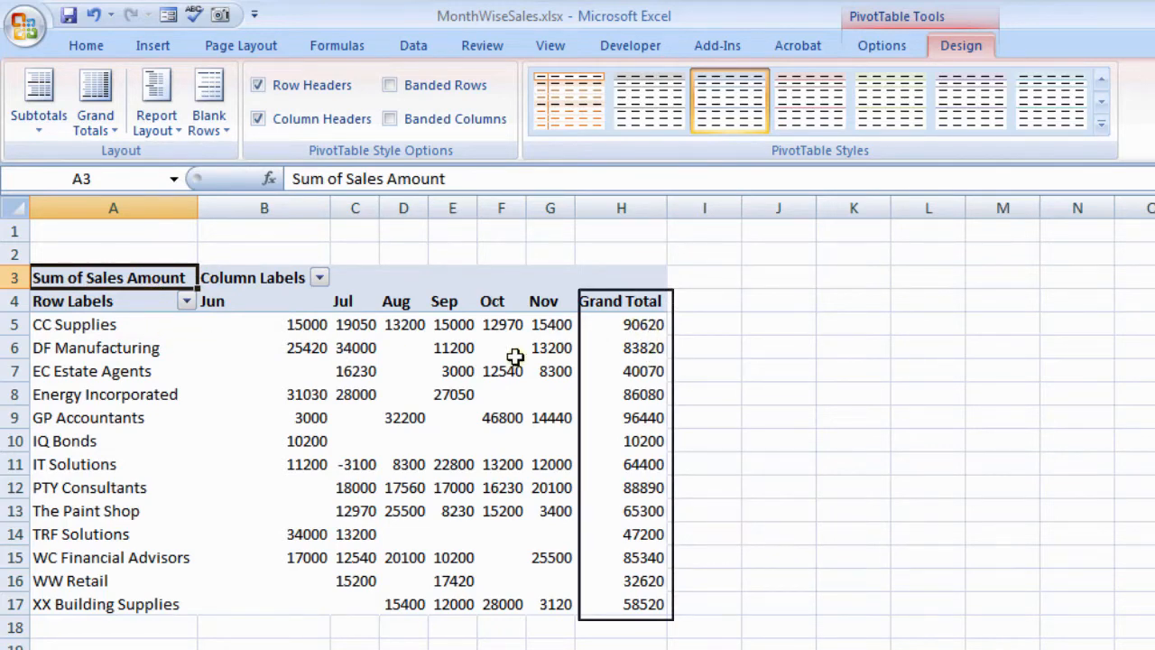
click(98, 99)
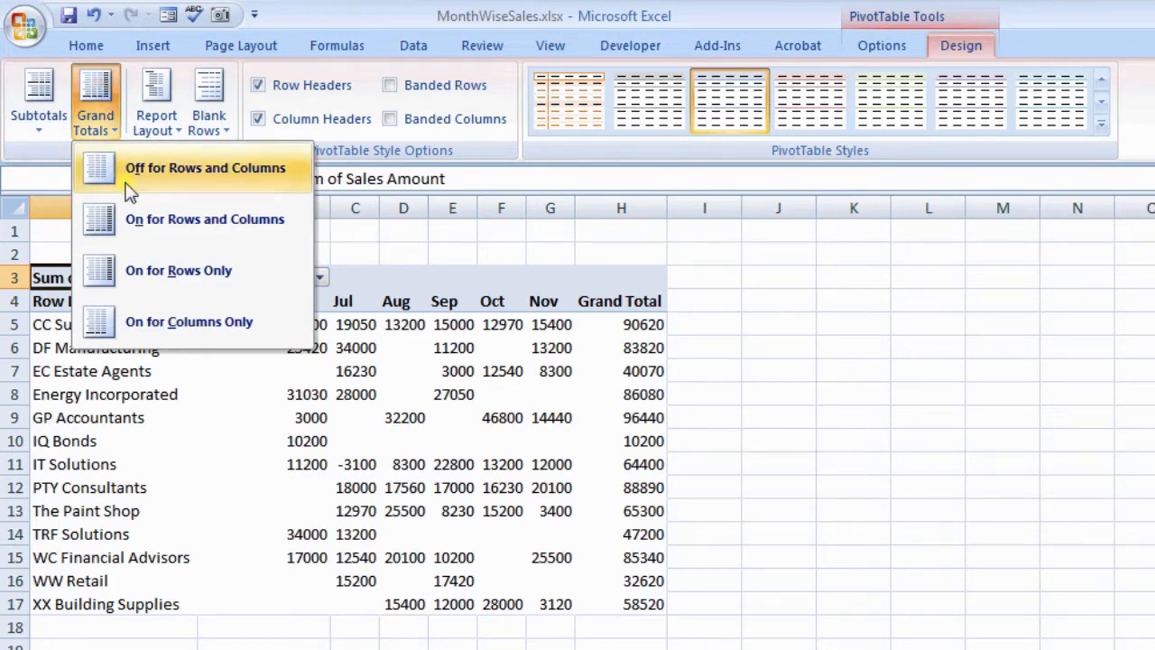
click(165, 324)
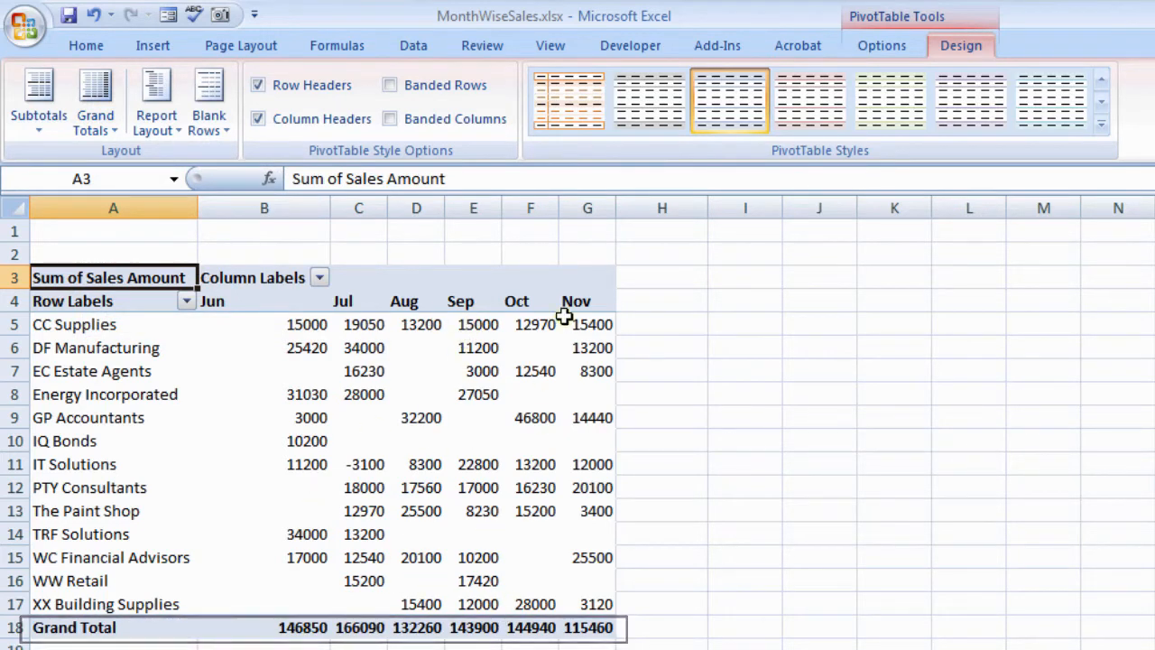
Move the Month field from the column labels back to the row labels, below Customer.
click(155, 90)
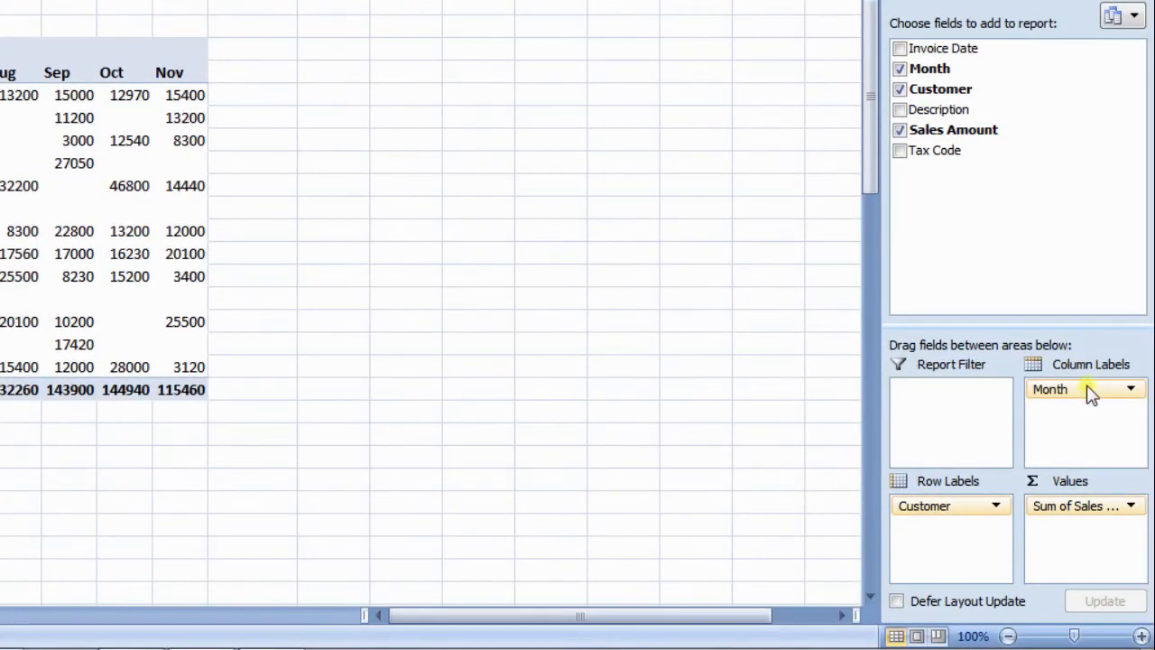
click(1085, 400)
drag(1083, 392, 947, 543)
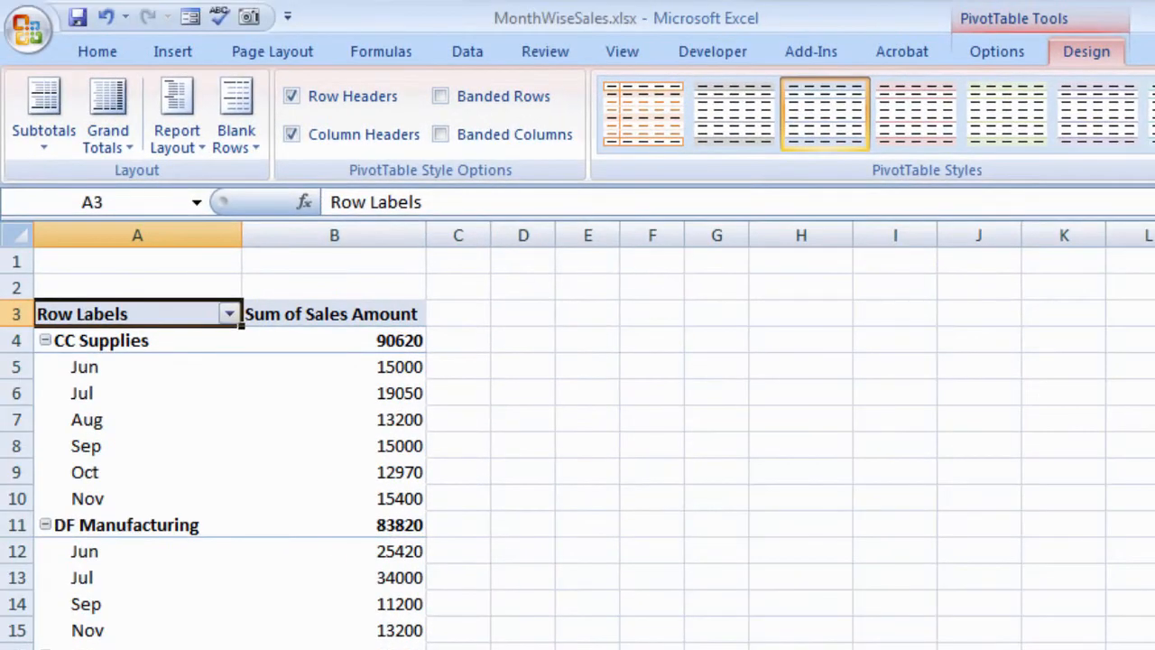
Show the PivotTable report in outline form, and change its layout to tabular form.
click(183, 104)
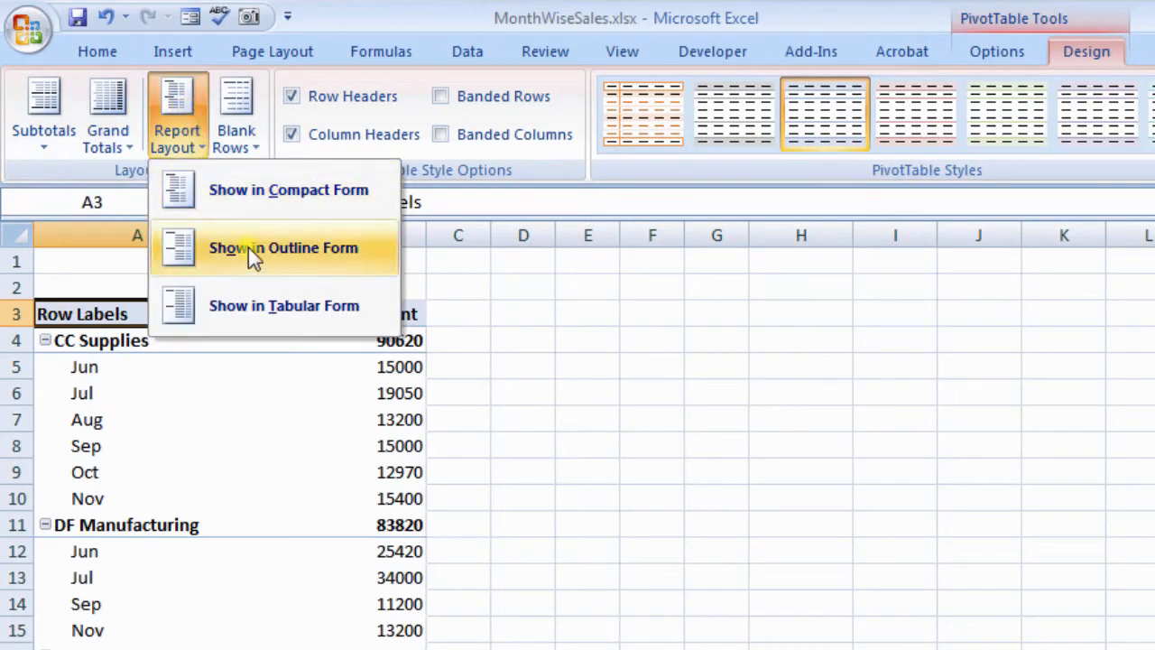
click(254, 259)
click(177, 111)
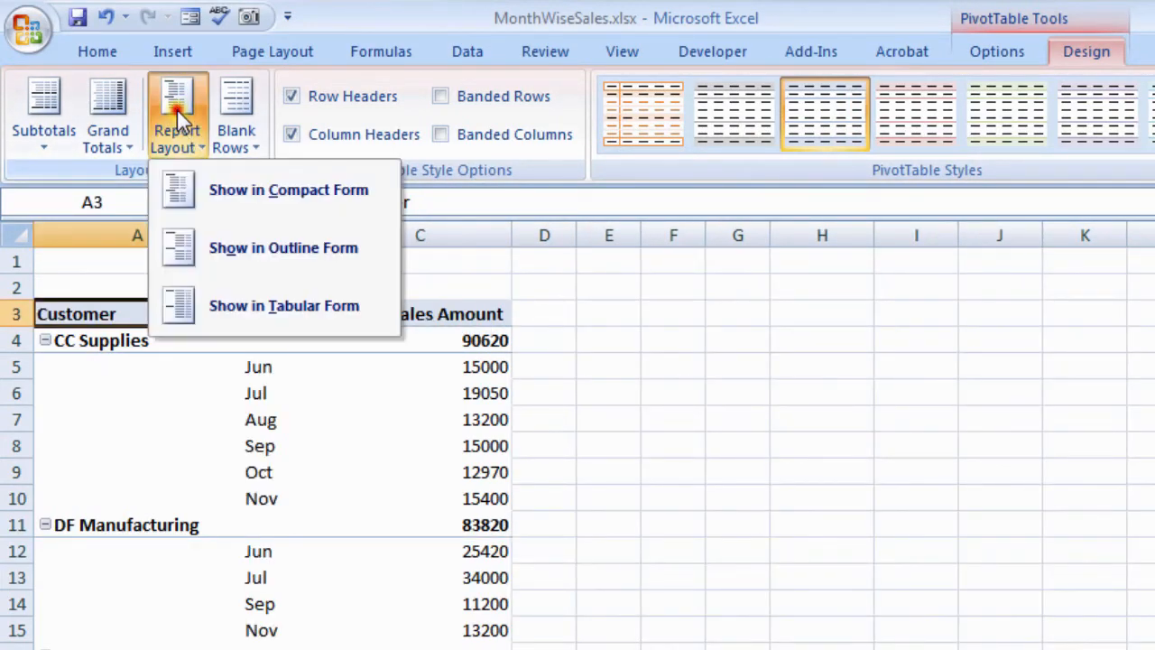
click(265, 307)
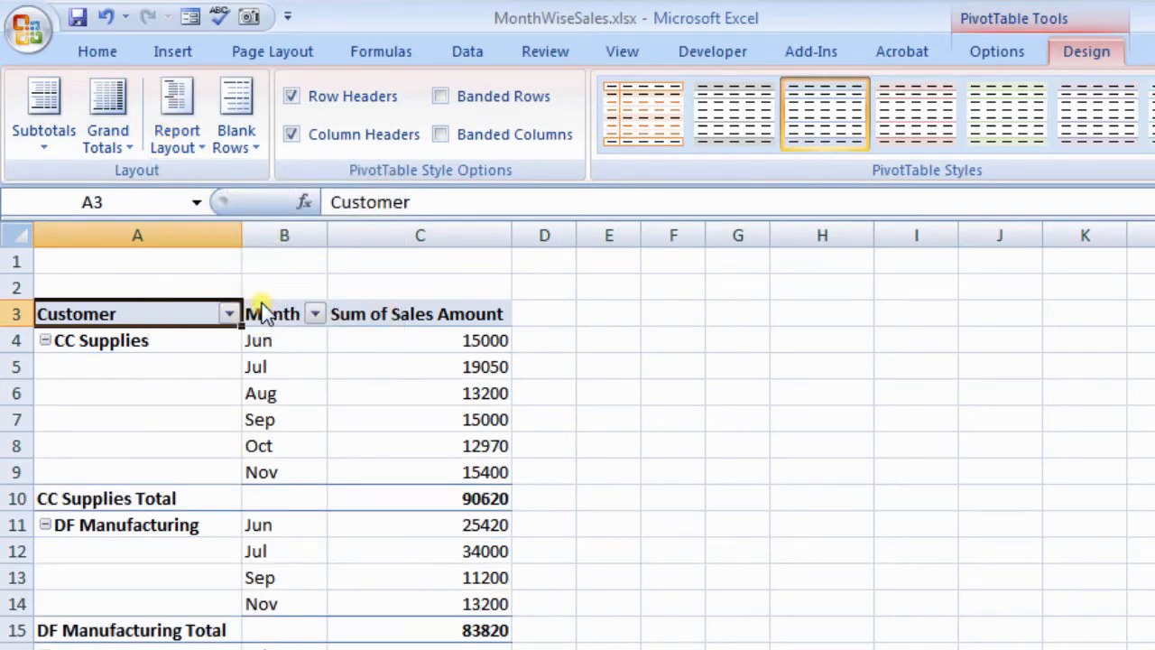
Set the PivotTable's report layout back to outline form.
click(174, 110)
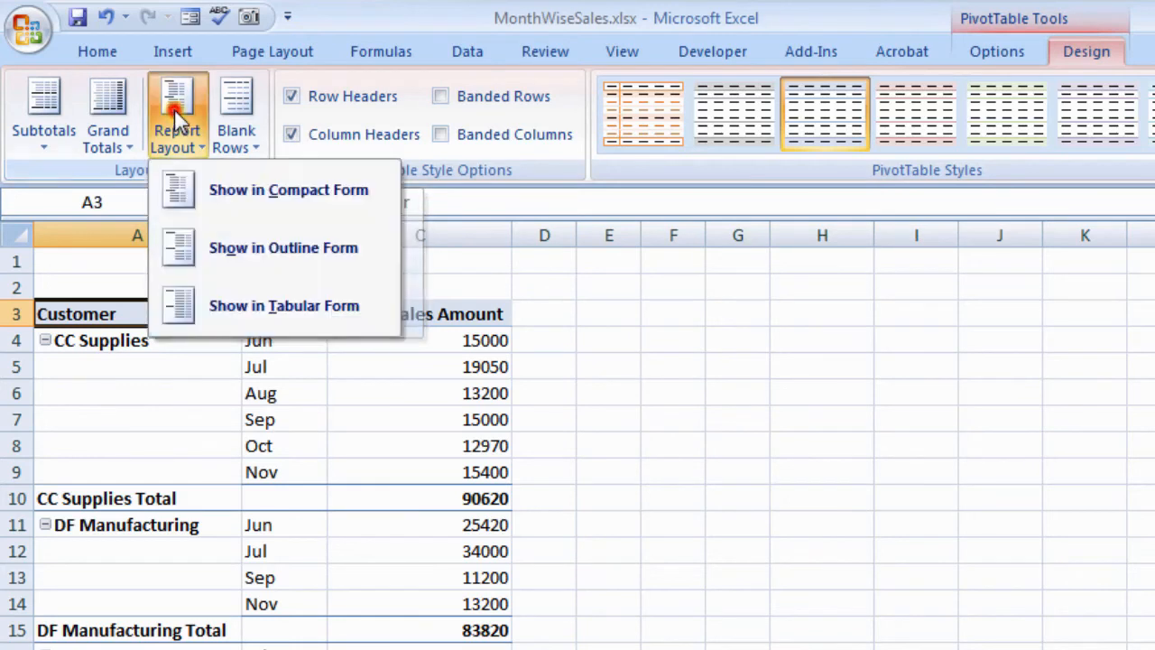
click(254, 251)
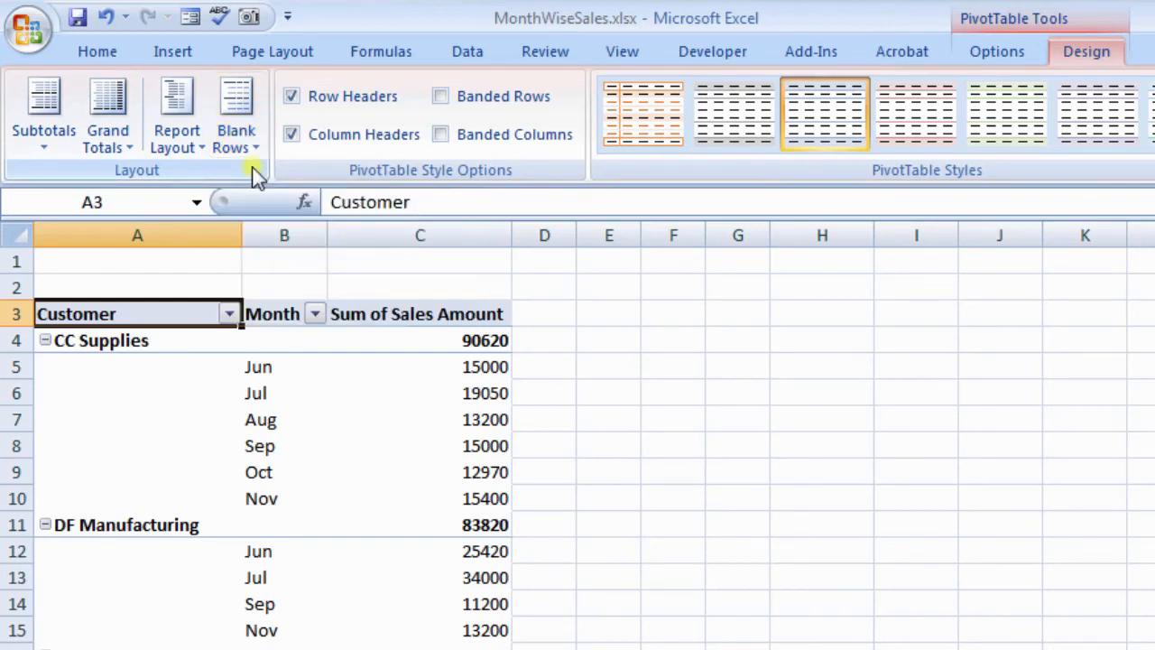
Insert a blank line after each item in the PivotTable, and remove those blank lines again.
click(241, 103)
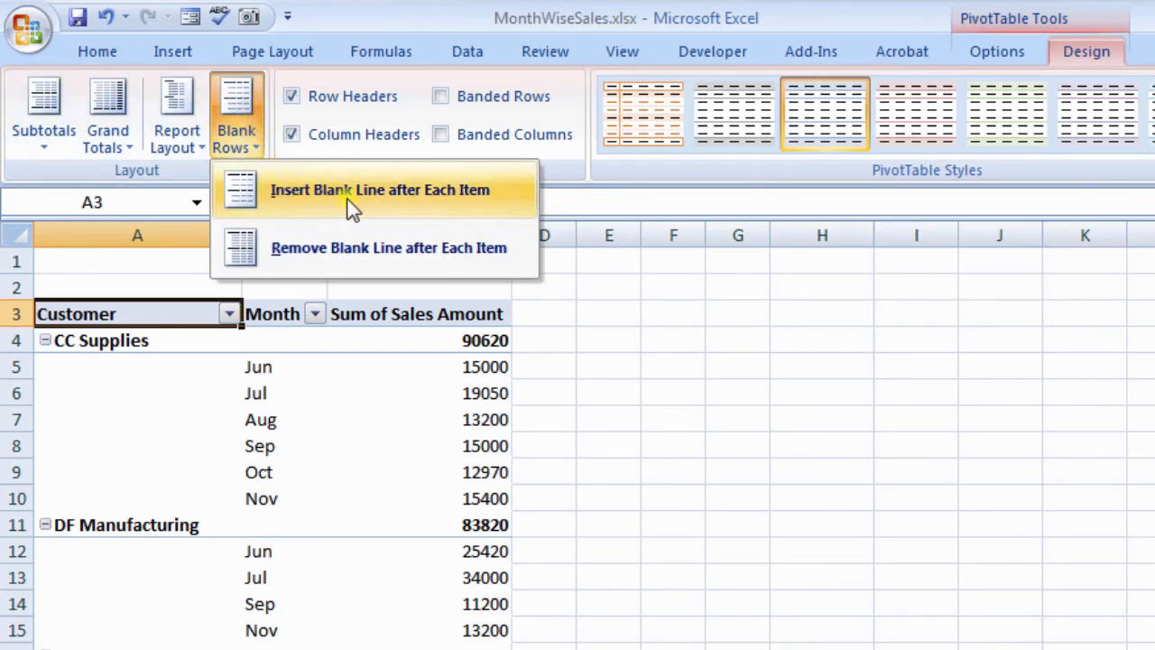
click(409, 206)
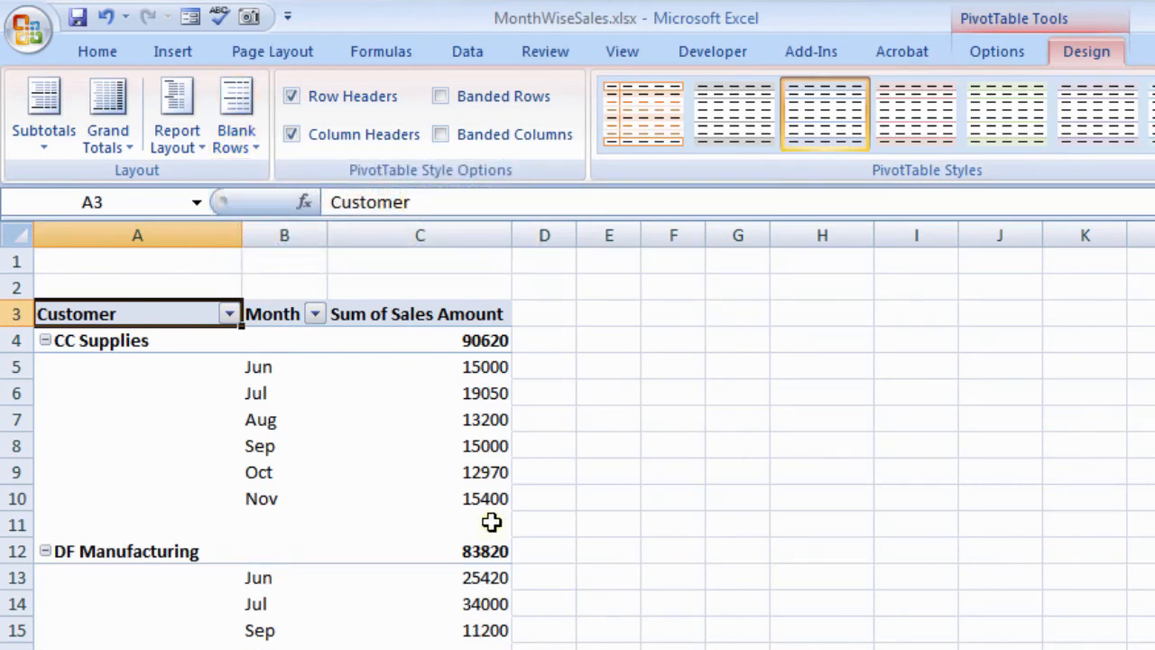
click(237, 107)
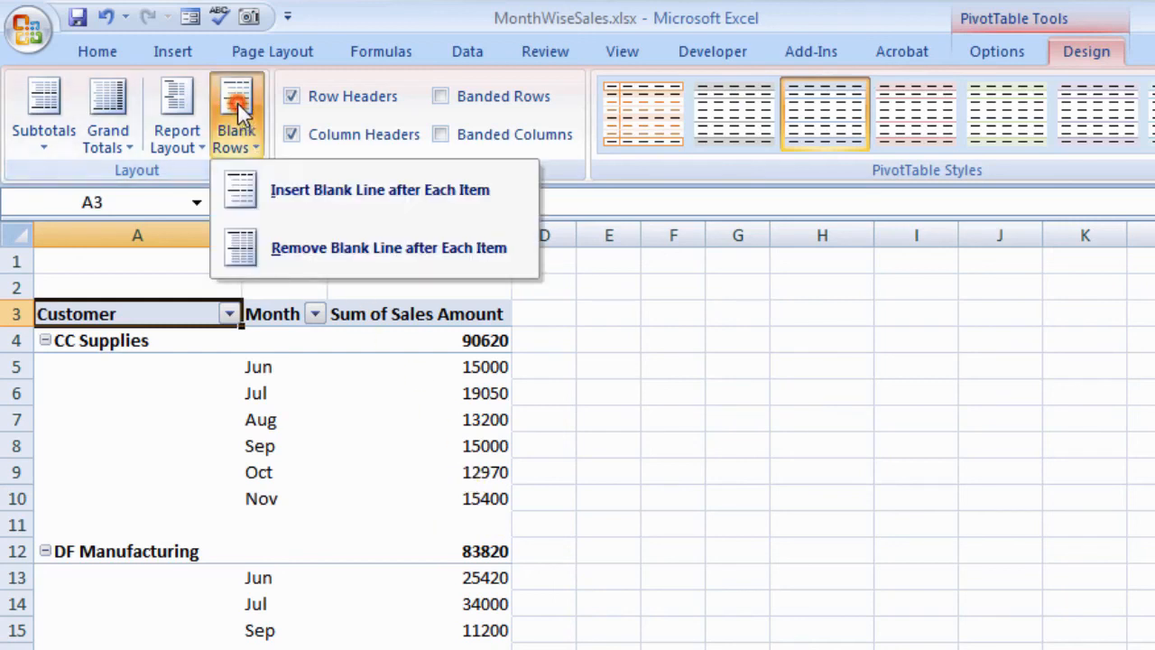
click(304, 249)
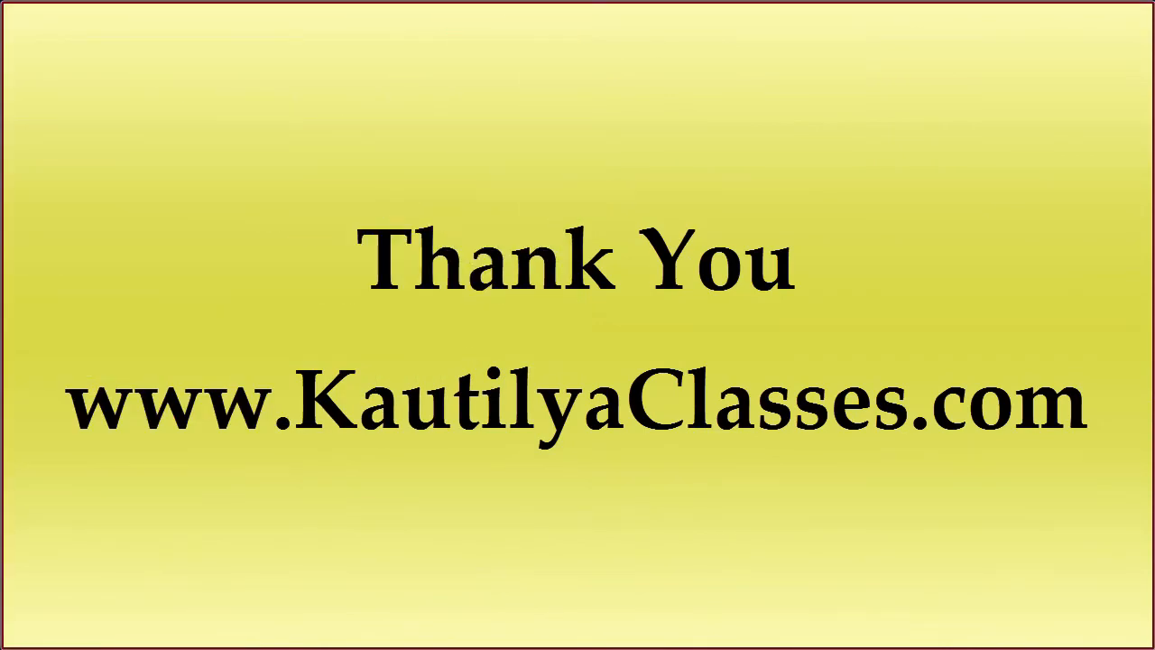